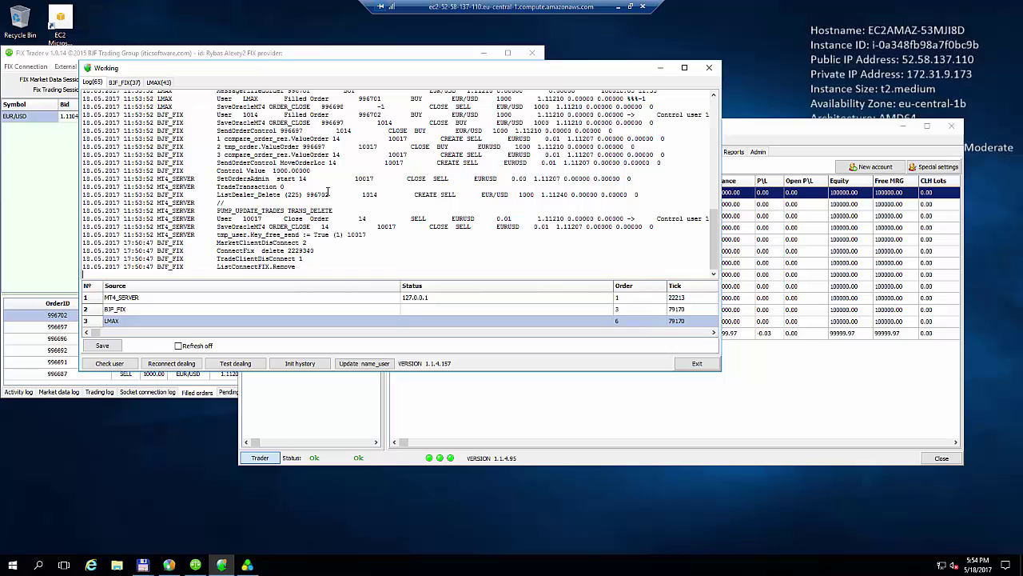
Step: Bring the Manager server window with its 13 accounts in front of the Working window
left_click(808, 140)
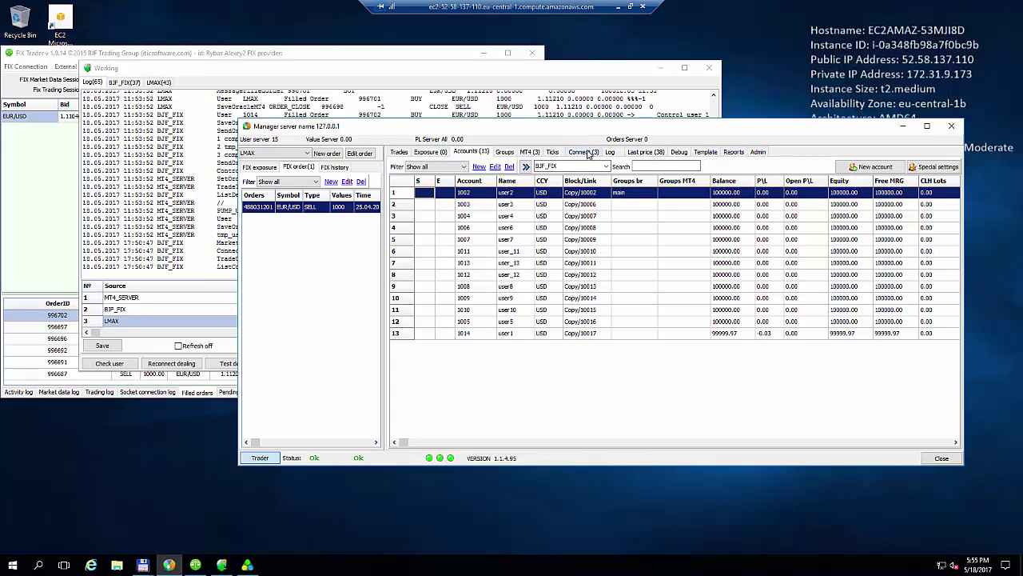
Step: Open the Edit source dialog for MT4_SERVER from the Connect list
left_click(585, 152)
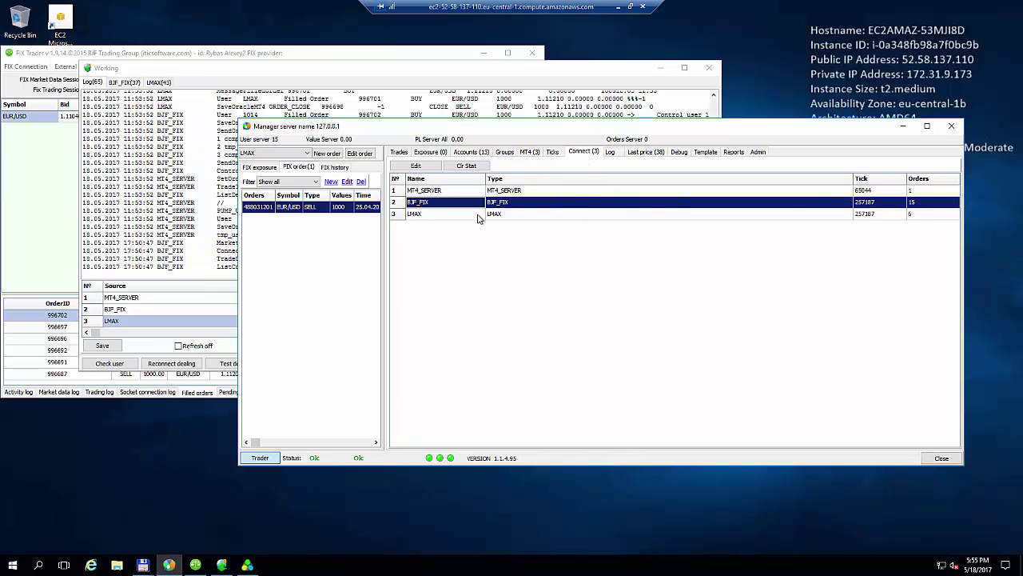
left_click(452, 194)
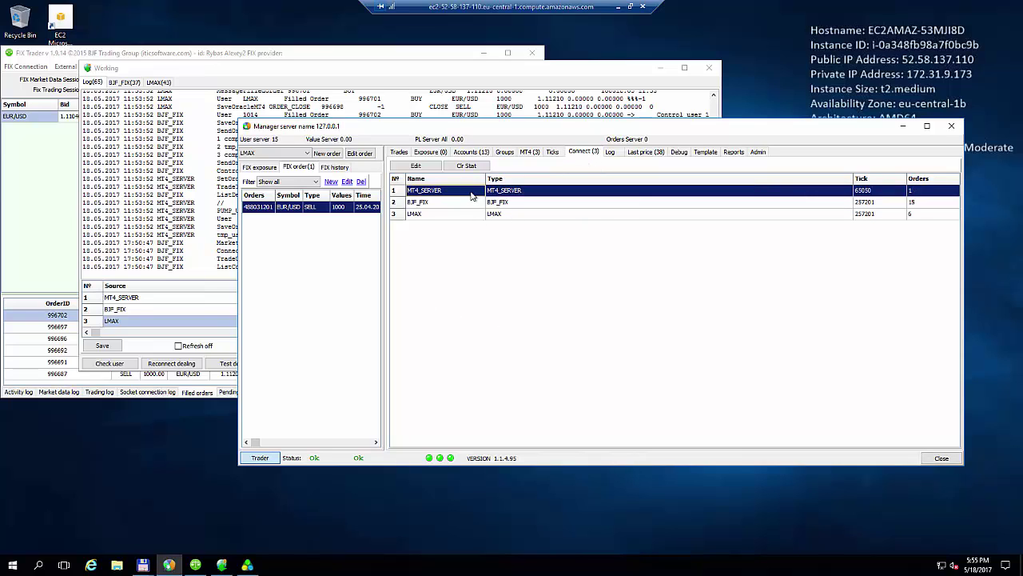
double_click(476, 197)
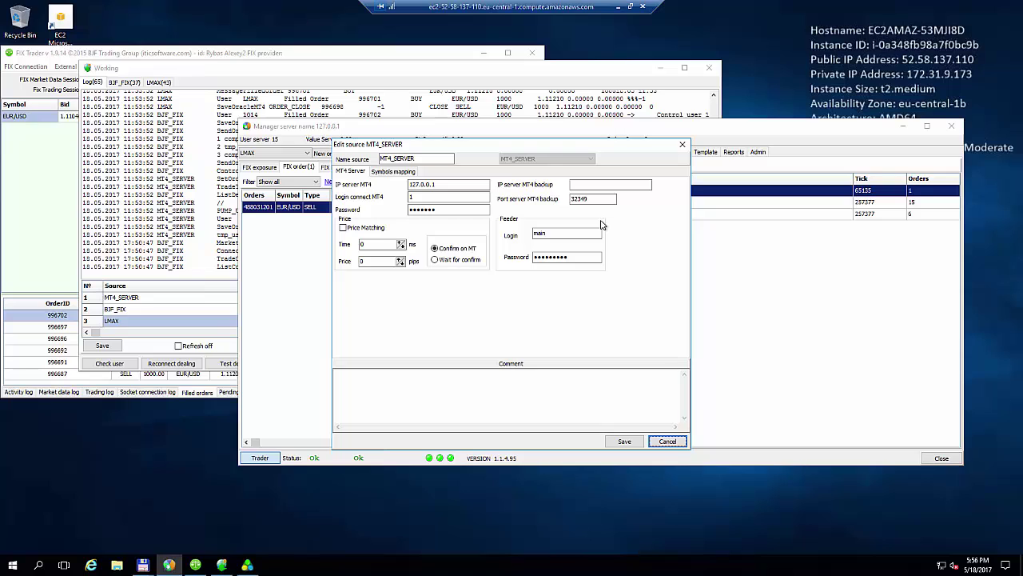
Step: Close the MT4_SERVER settings, then open and close the LMAX source settings
left_click(682, 144)
left_click(461, 202)
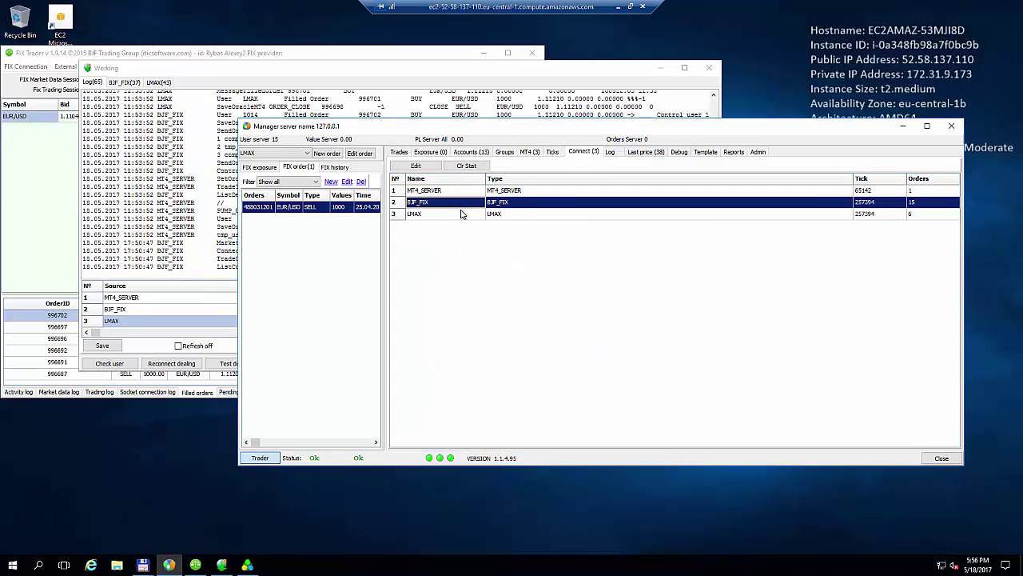
left_click(470, 215)
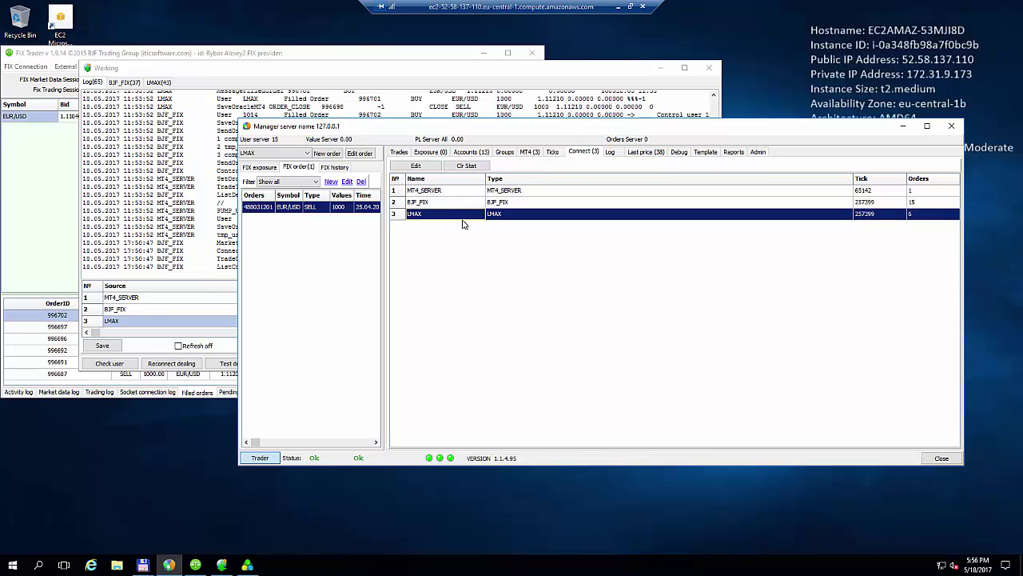
double_click(475, 217)
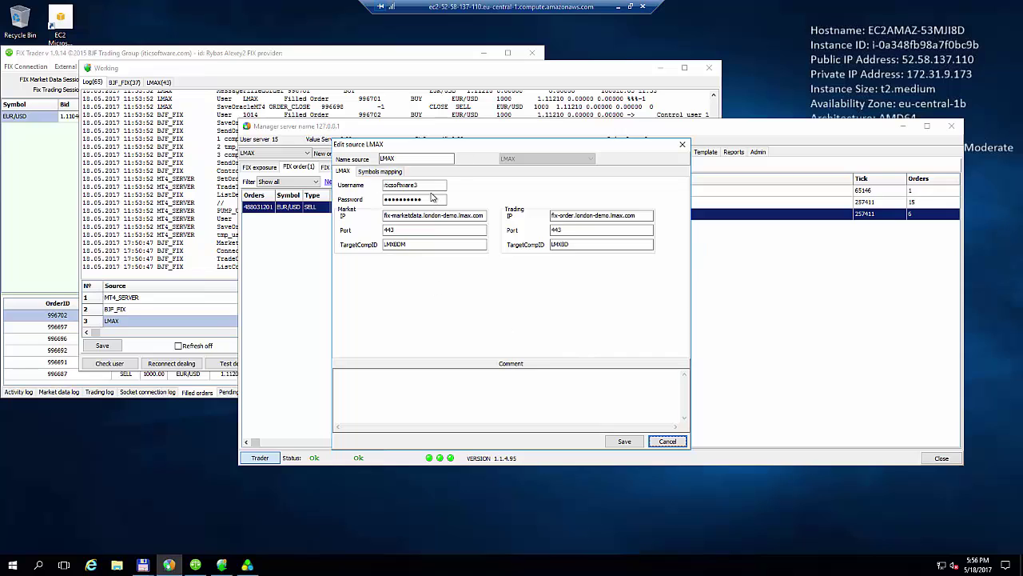
left_click(682, 145)
Step: Open and close the BJF_FIX source settings
left_click(466, 204)
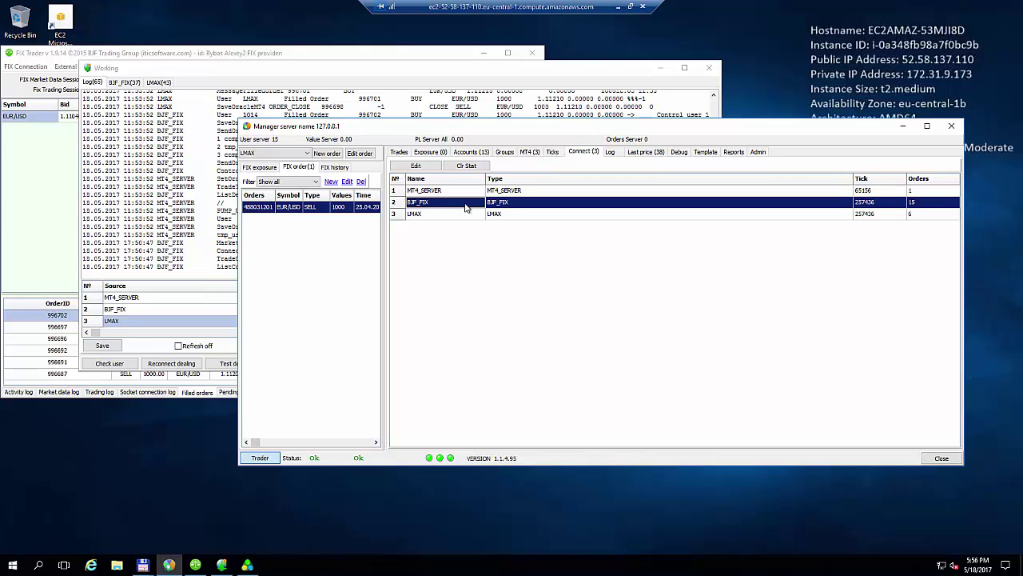
double_click(466, 204)
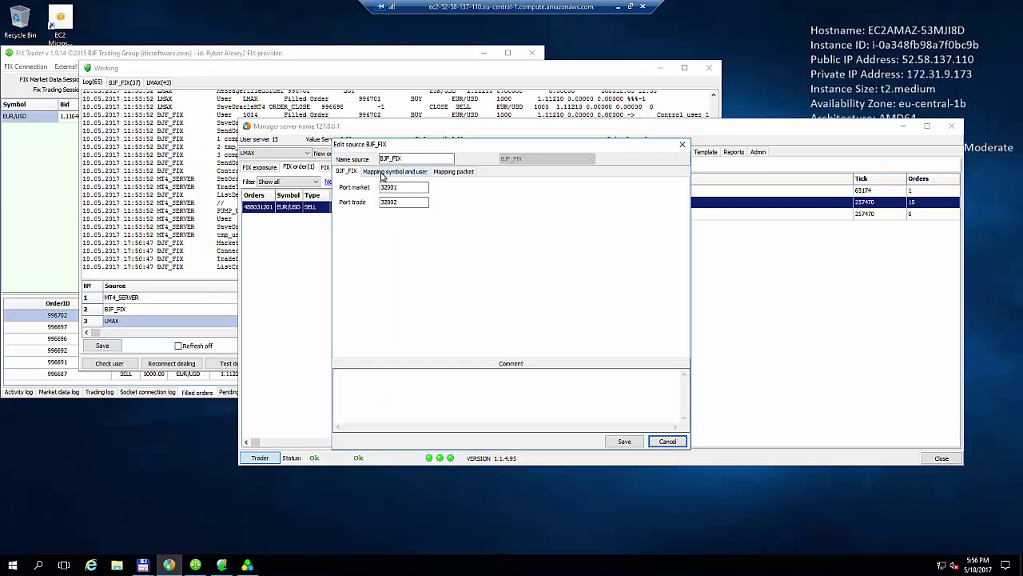
left_click(682, 146)
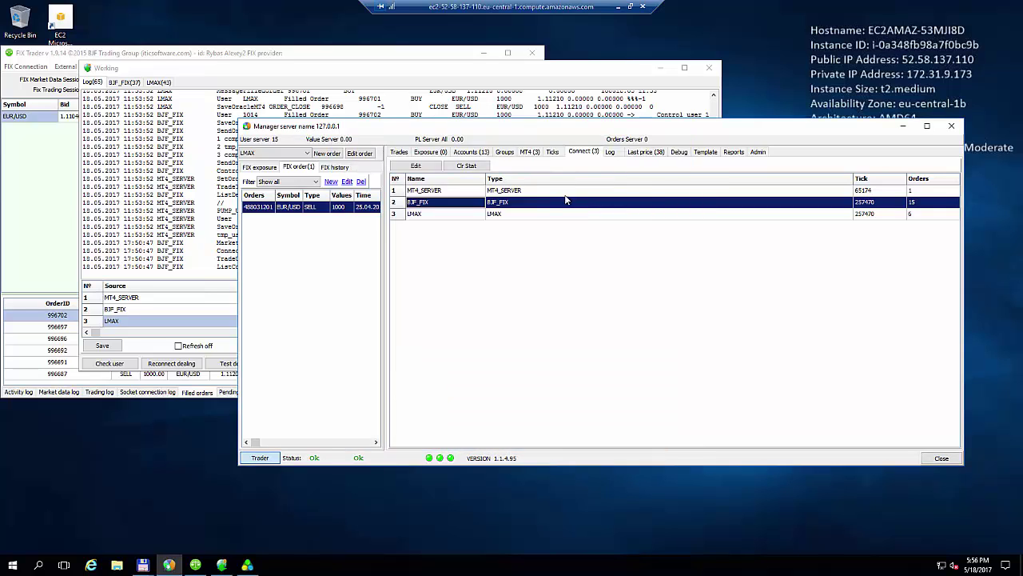
Step: Start a new account linked to MT4 account 10017, with login user12
left_click(471, 152)
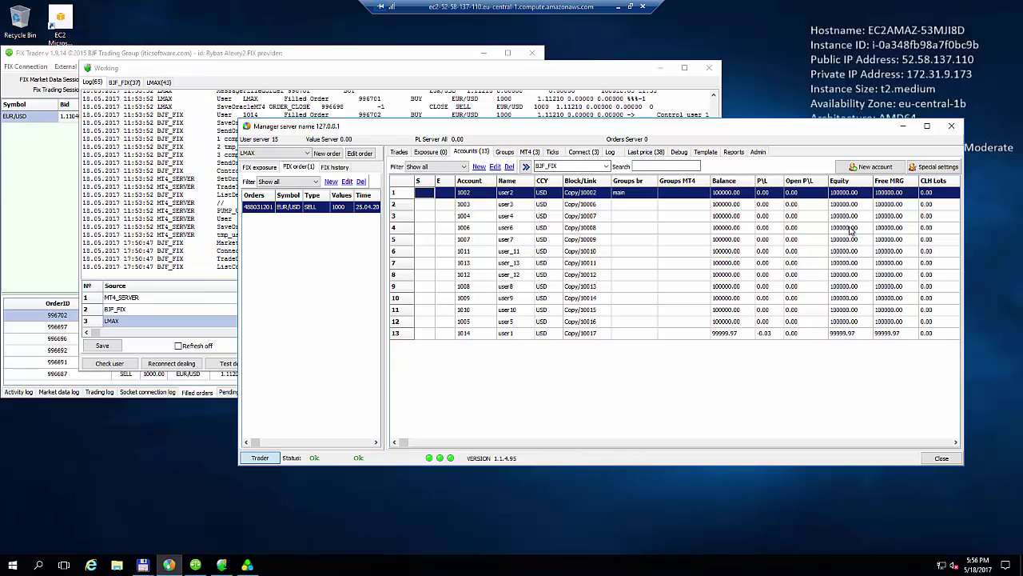
left_click(887, 171)
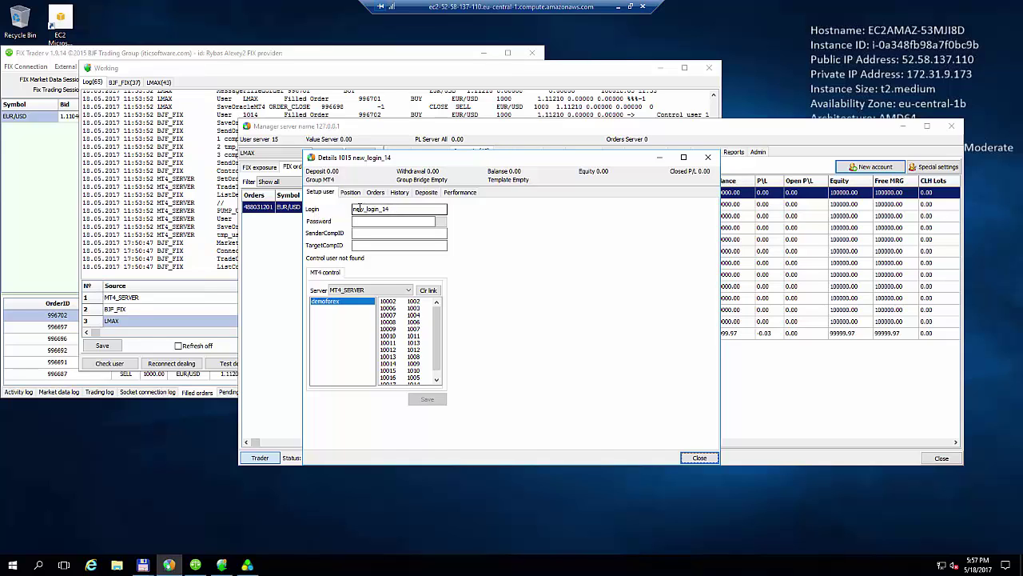
left_click(359, 224)
left_click(390, 325)
key("End")
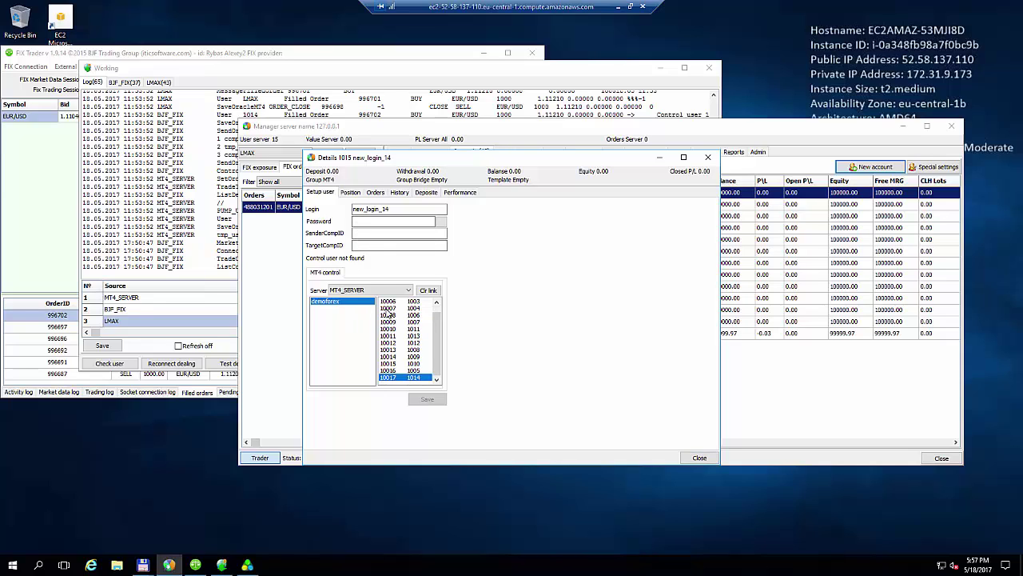
left_click_drag(354, 208, 433, 218)
type("user12")
Step: Fill in the password, correct the SenderCompID, enter the TargetCompID, and save the account
left_click(362, 220)
left_click(364, 234)
key("Home")
key("ctrl+shift+Right")
type("ser")
key("BackSpace")
key("BackSpace")
type("nder")
left_click(364, 246)
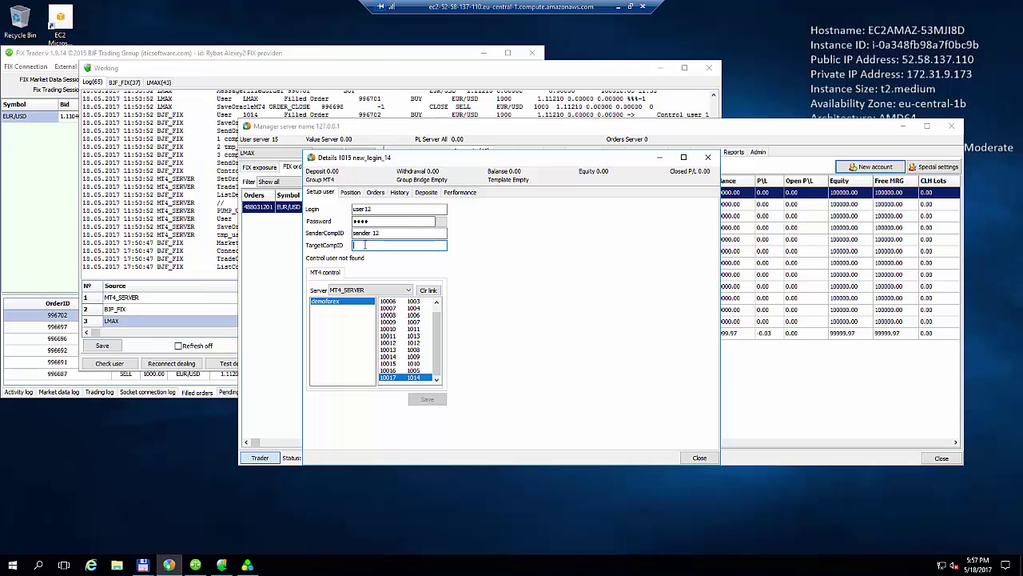
type("target12")
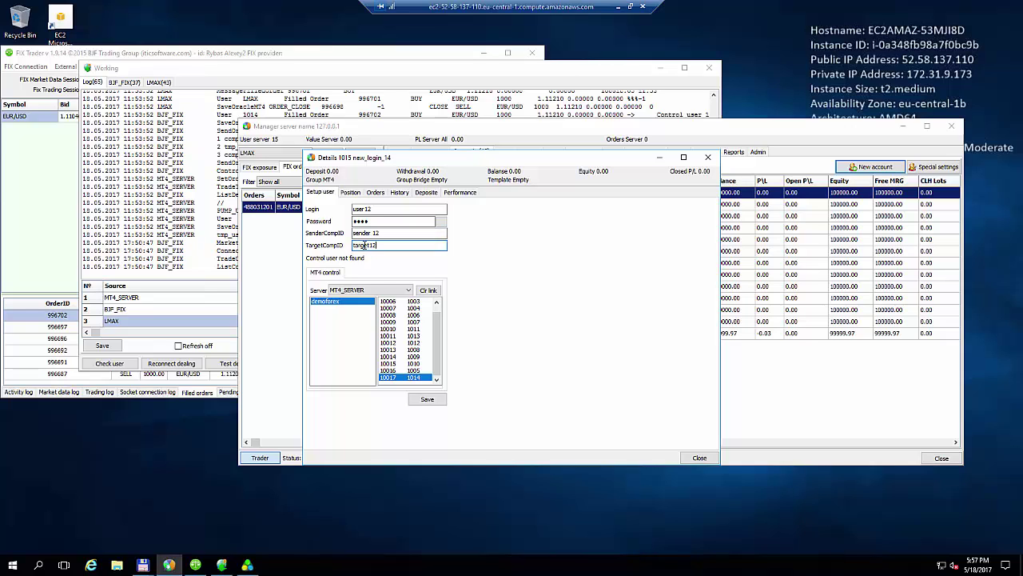
left_click(417, 400)
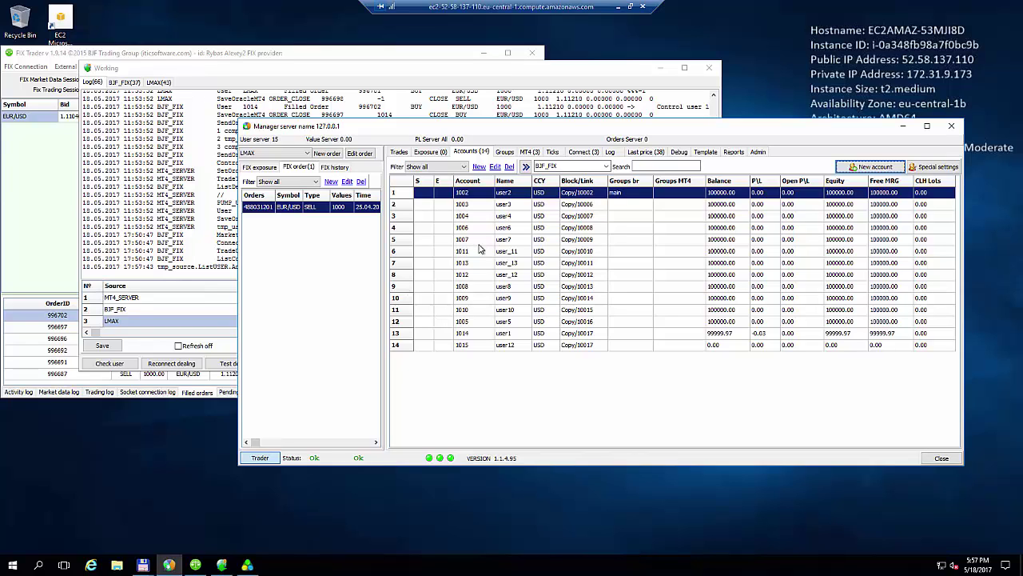
Step: Review the FIX connection for 127.0.0.1, market port 32001 and trading port 32002, then confirm
left_click(56, 56)
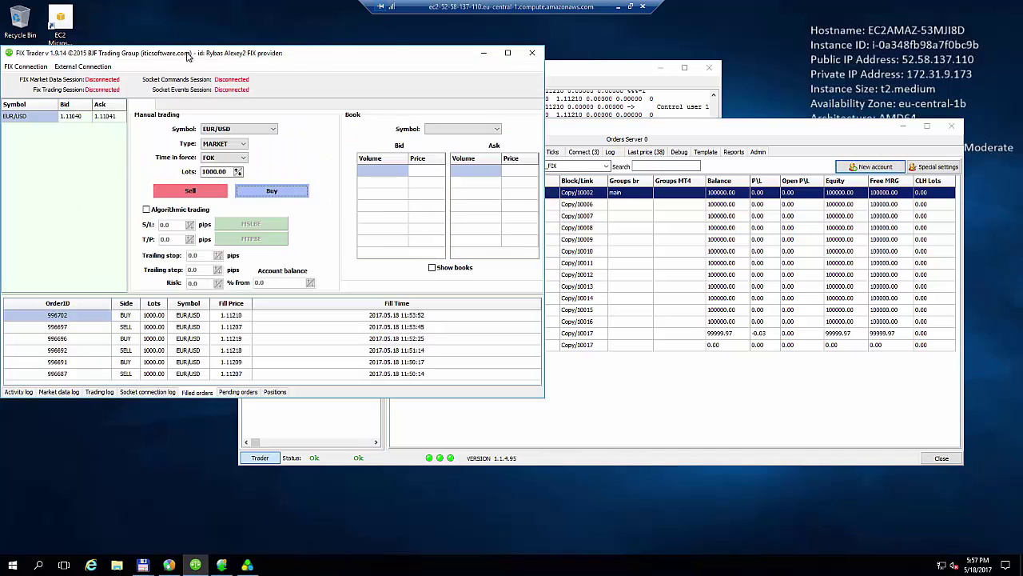
left_click_drag(222, 64, 402, 104)
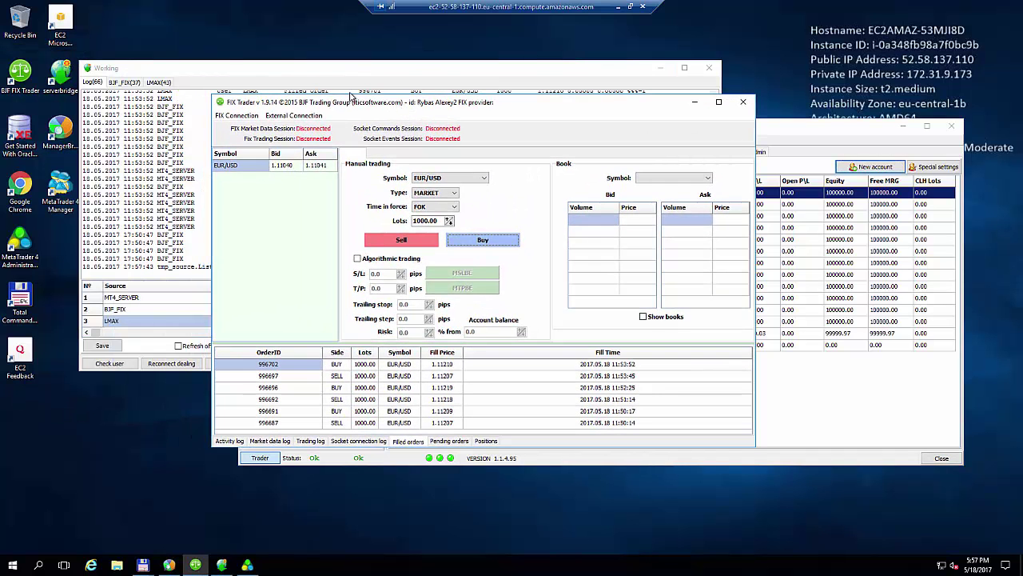
left_click(243, 117)
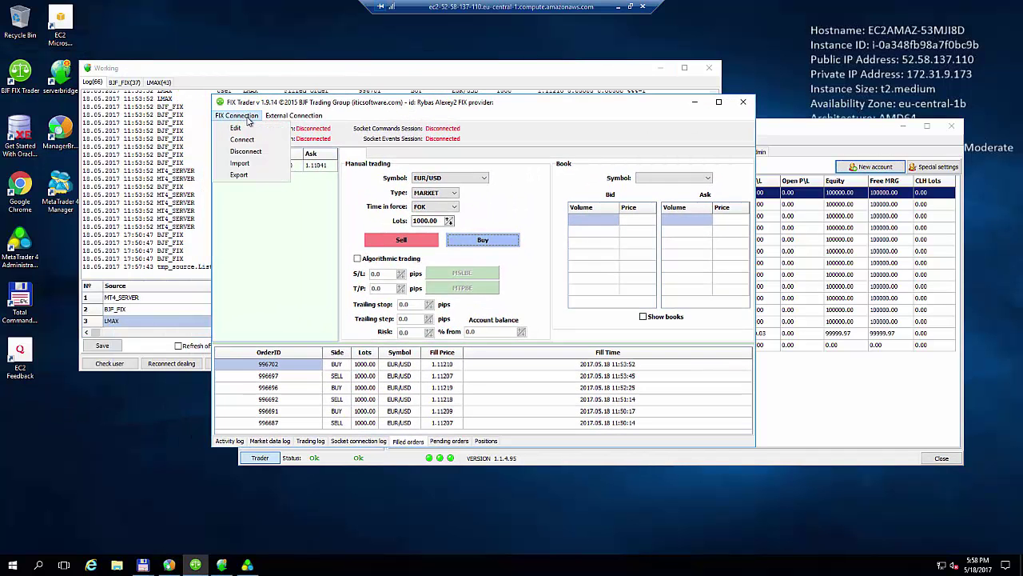
left_click(239, 129)
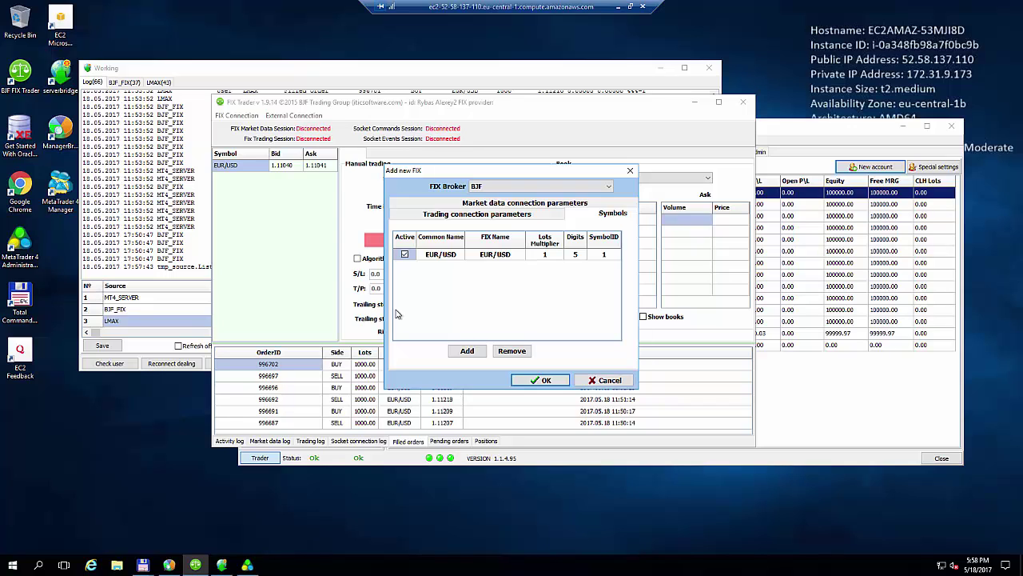
left_click(452, 214)
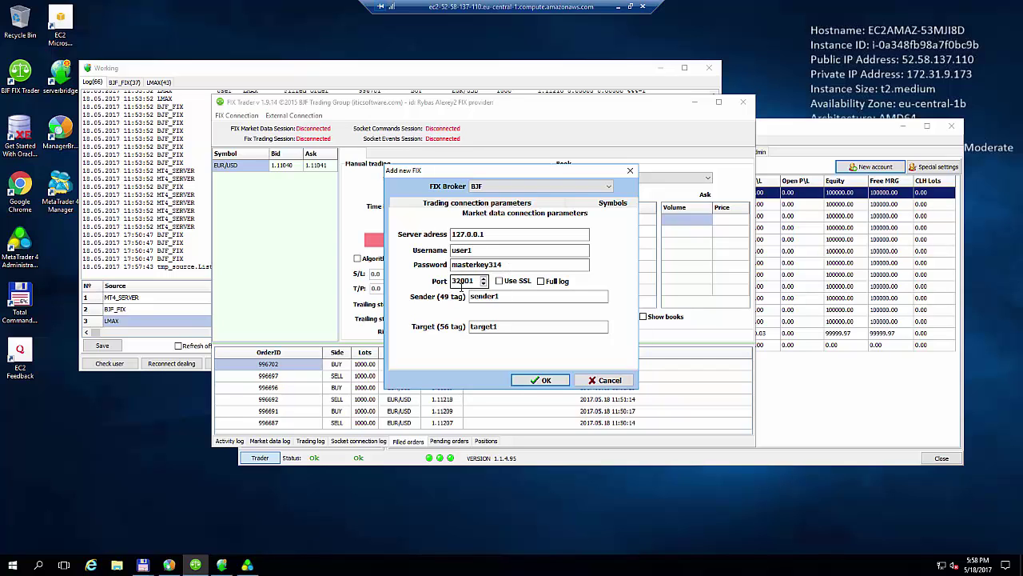
left_click(432, 205)
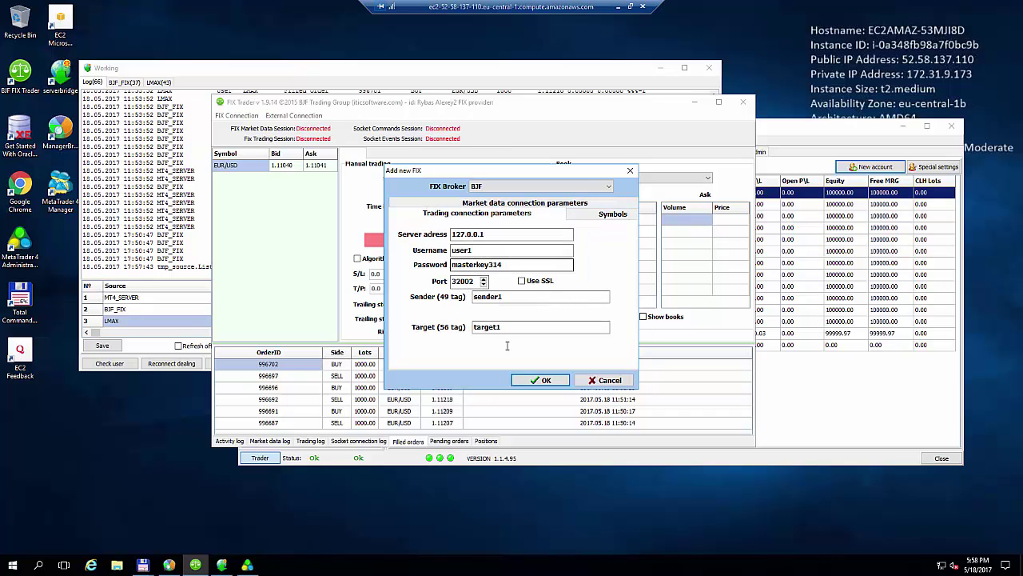
left_click(541, 381)
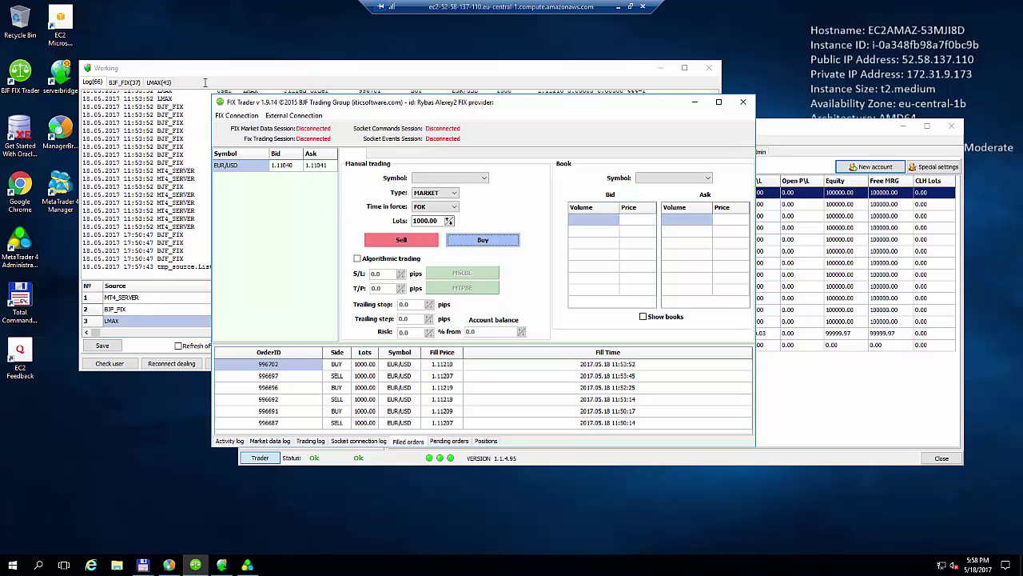
Step: Connect both FIX sessions from the FIX Connection menu
left_click(227, 116)
left_click(240, 140)
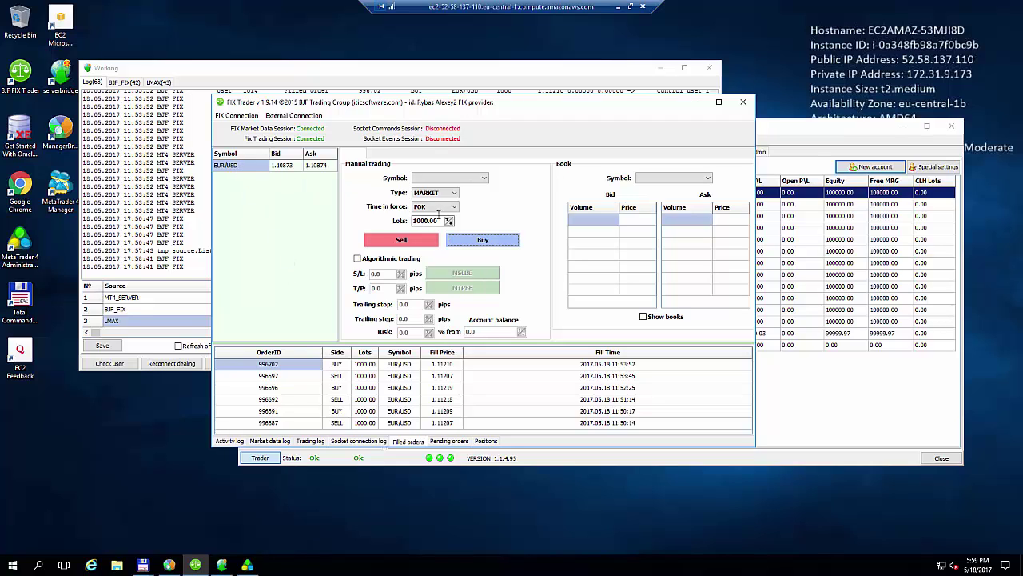
Step: Select EUR/USD and place a 1000-lot market sell, then a 1000-lot market buy
left_click(484, 178)
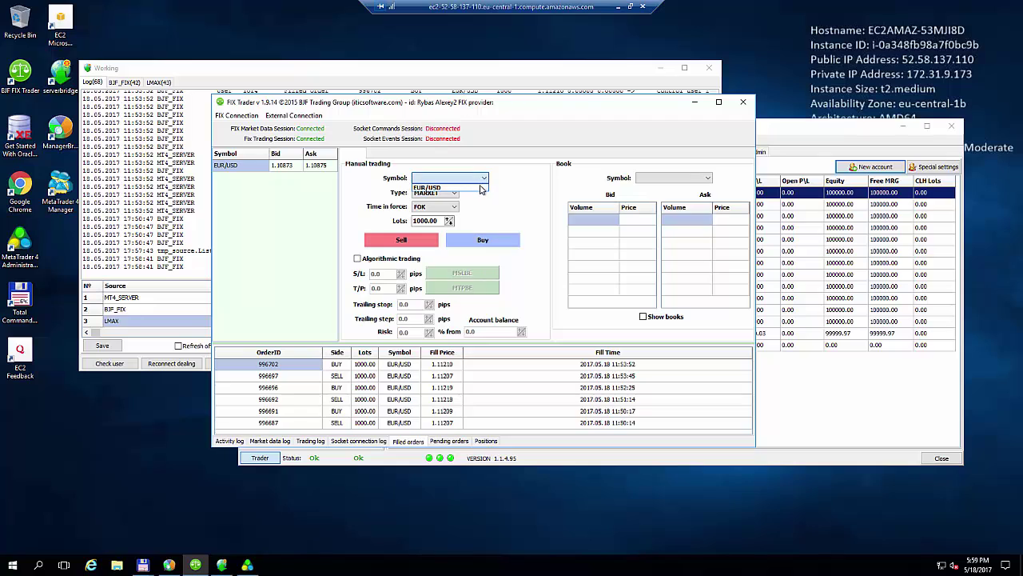
left_click(479, 188)
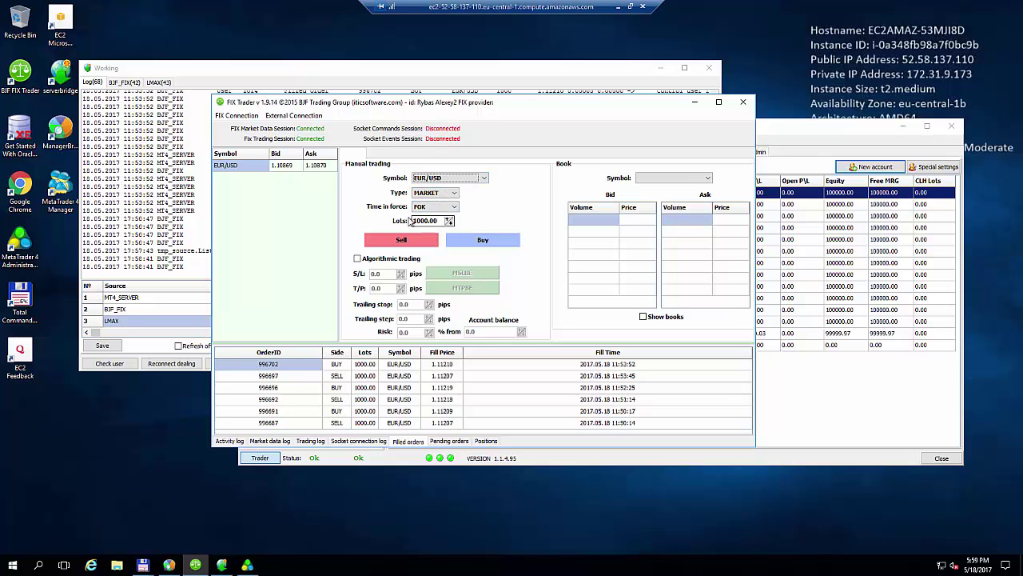
left_click(415, 241)
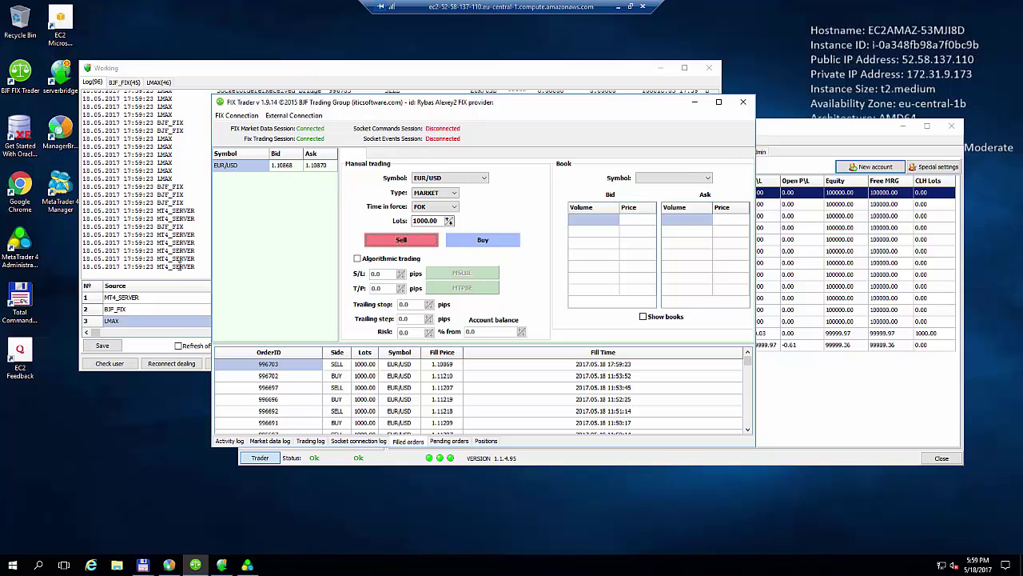
left_click(473, 243)
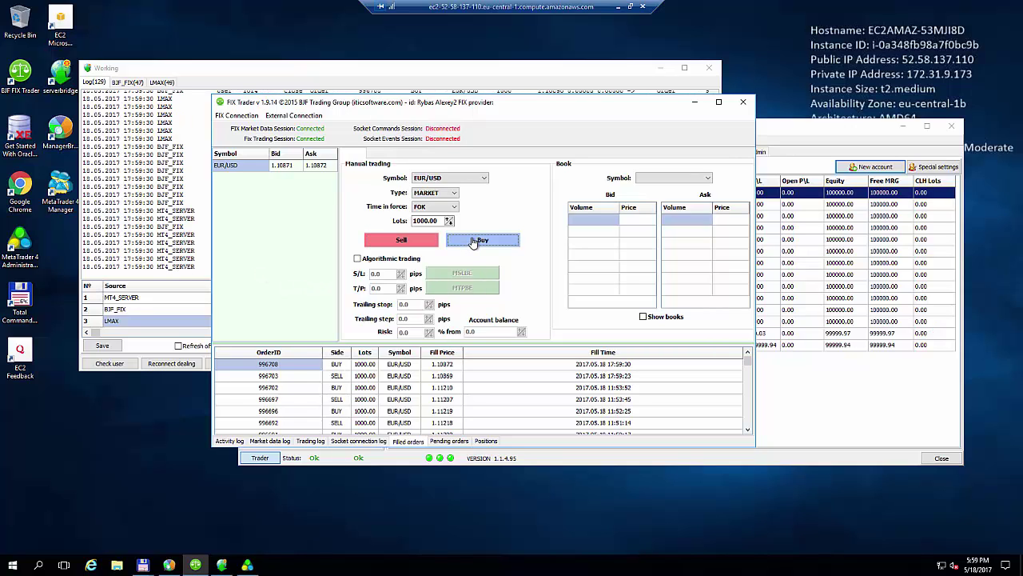